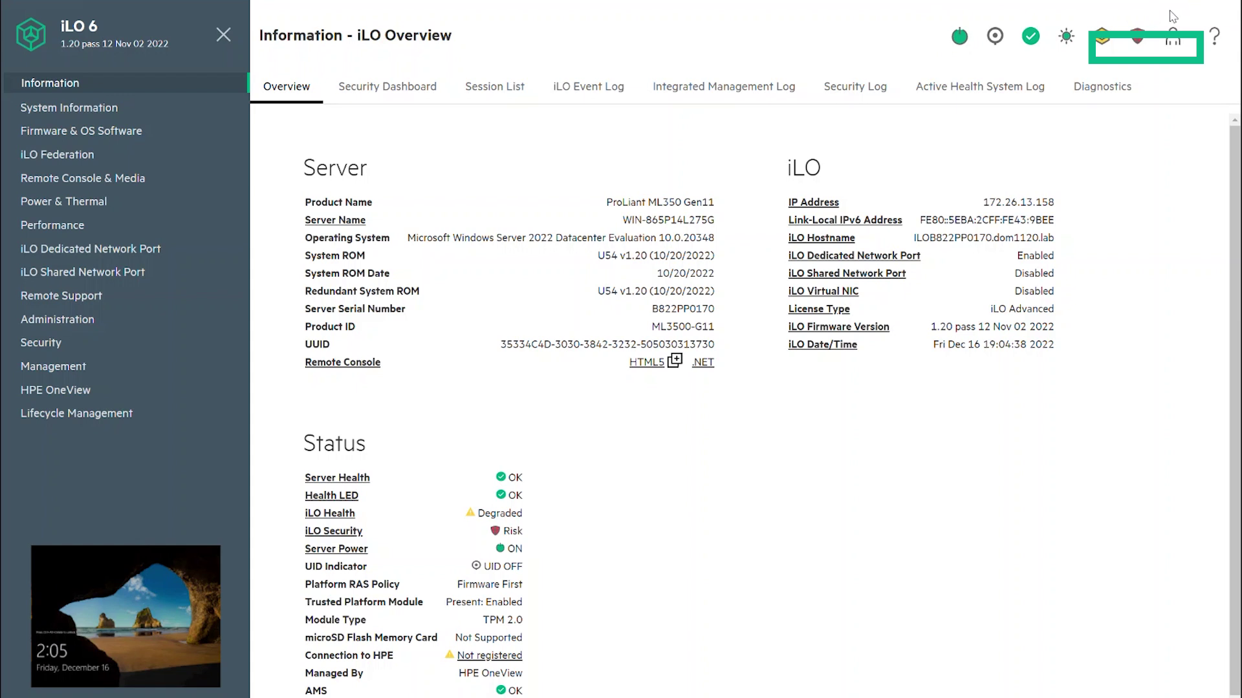
Glance at the power options, then ignore the Default SSL Certificate In Use risk on the Security Dashboard
{"action": "left_click", "coordinate": [959, 40]}
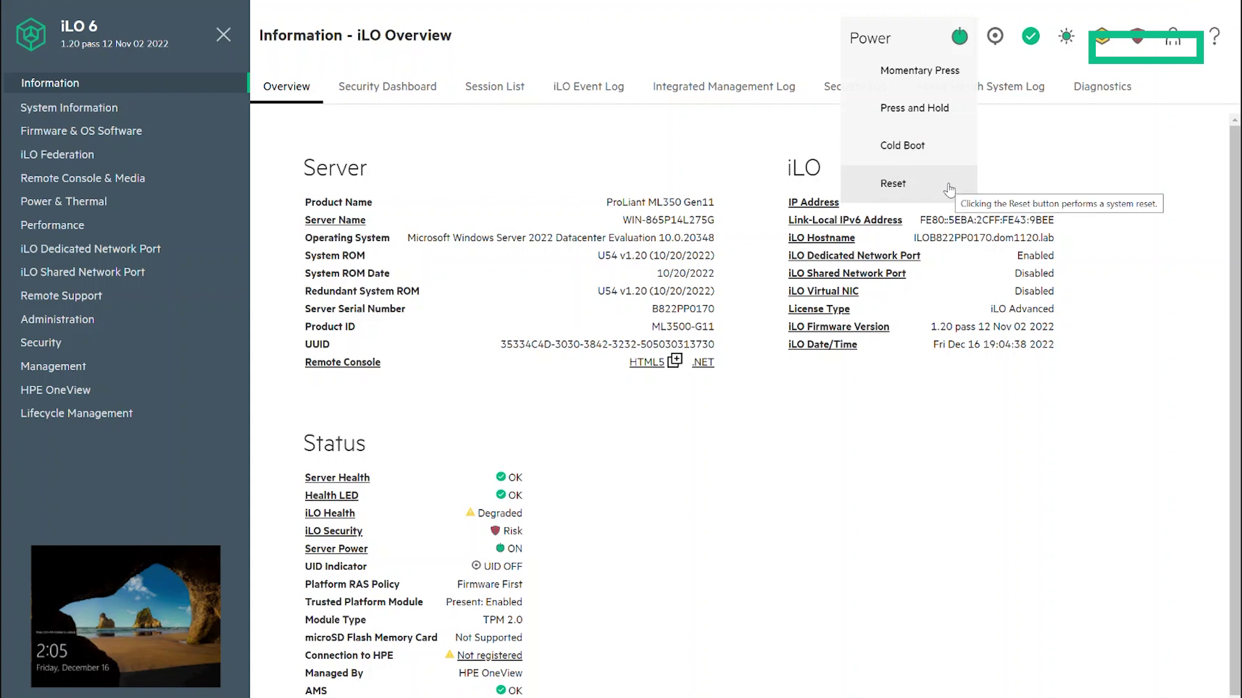
{"action": "left_click", "coordinate": [1055, 68]}
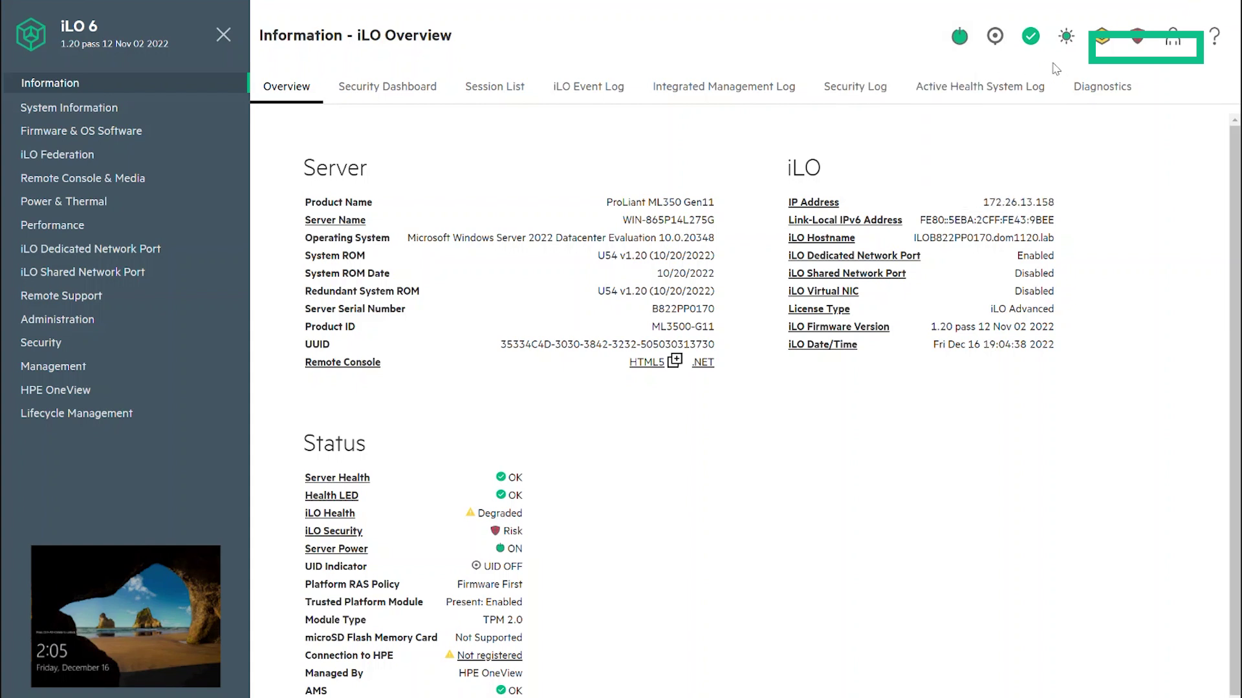
{"action": "left_click", "coordinate": [1138, 41]}
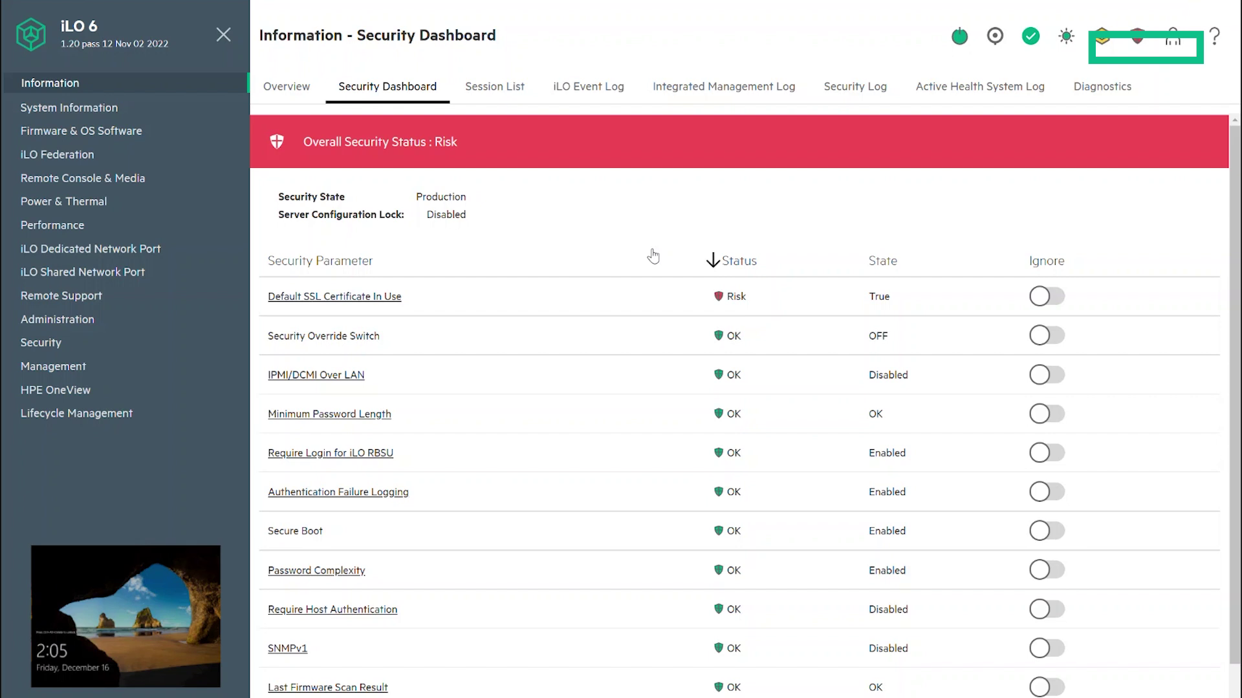
{"action": "scroll", "coordinate": [653, 256], "scroll_direction": "down", "scroll_amount": 1}
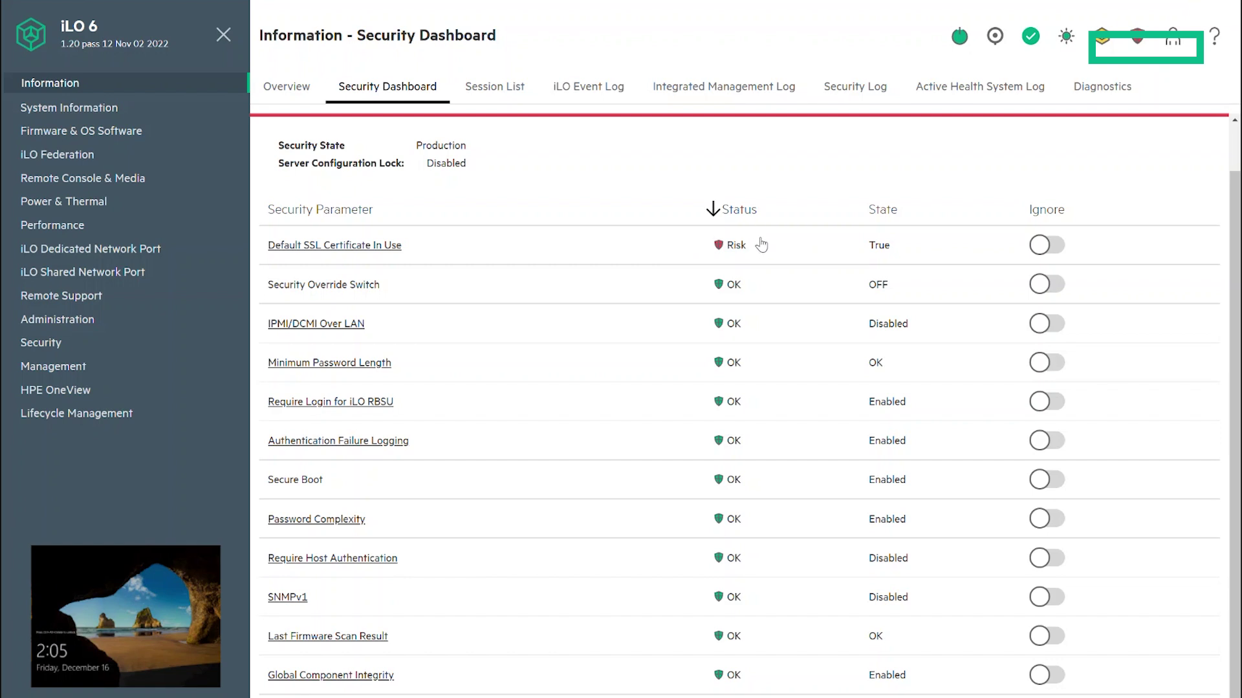
{"action": "left_click", "coordinate": [1050, 247]}
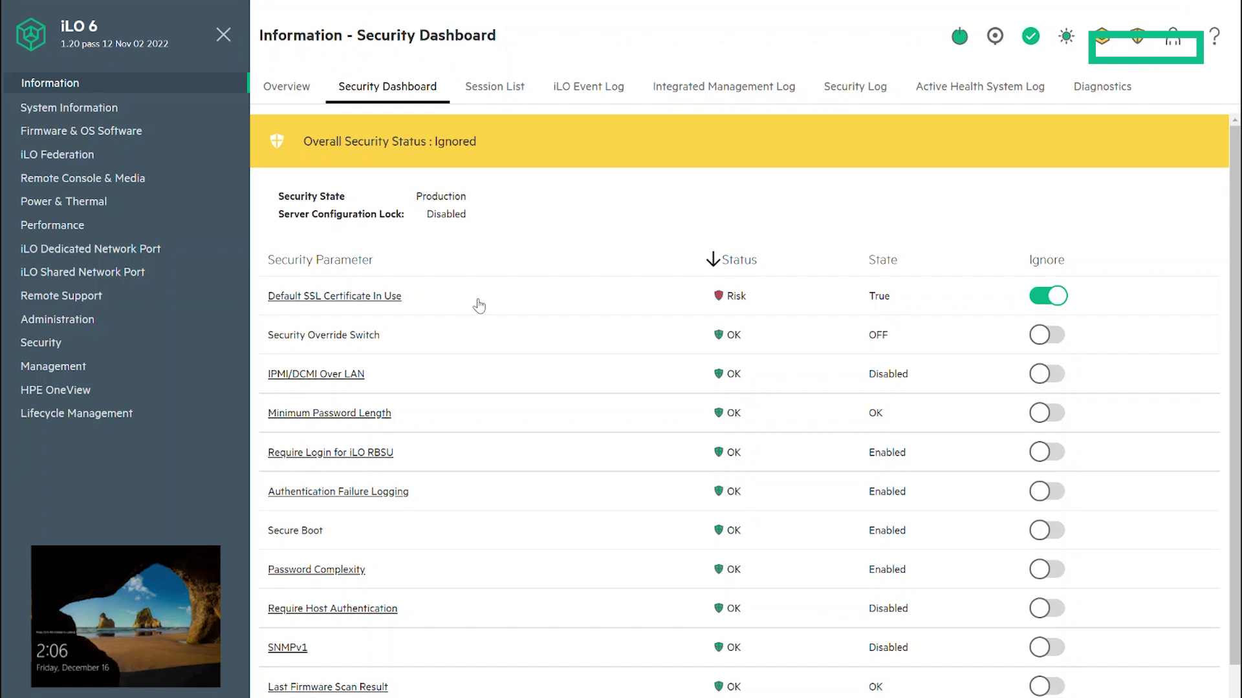
Review the SSL certificate details, the system health summary, the processor information and the installed firmware list
{"action": "left_click", "coordinate": [308, 297]}
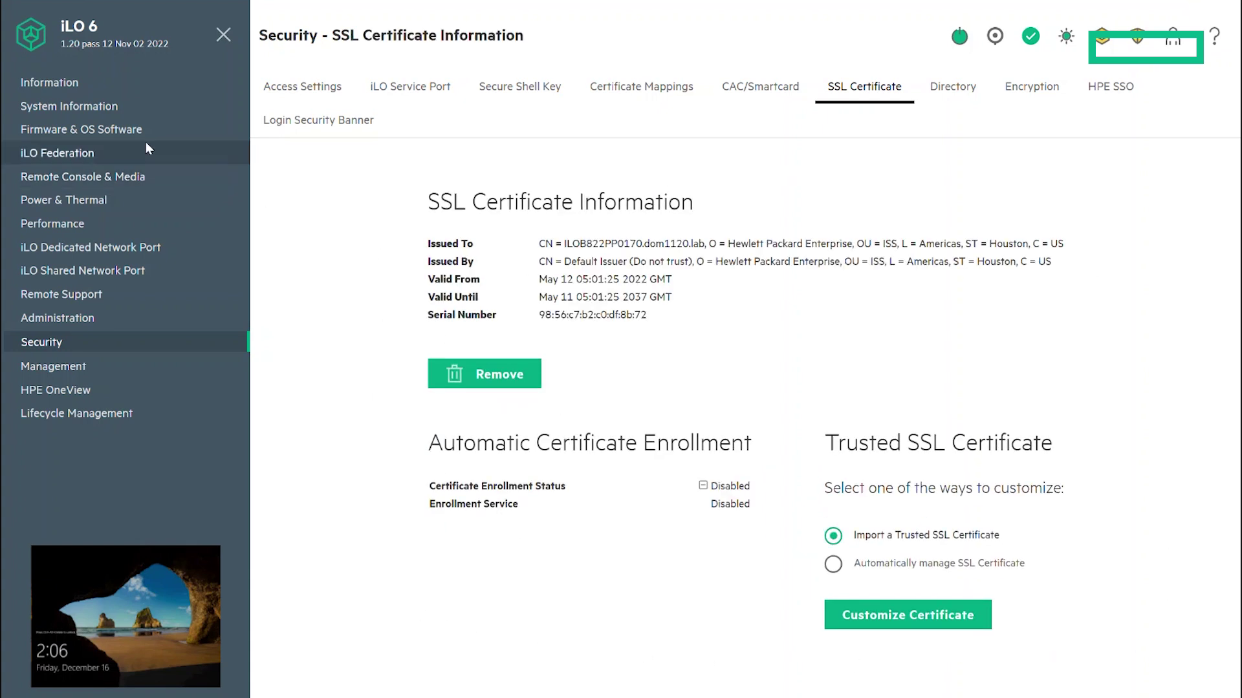
{"action": "left_click", "coordinate": [103, 111]}
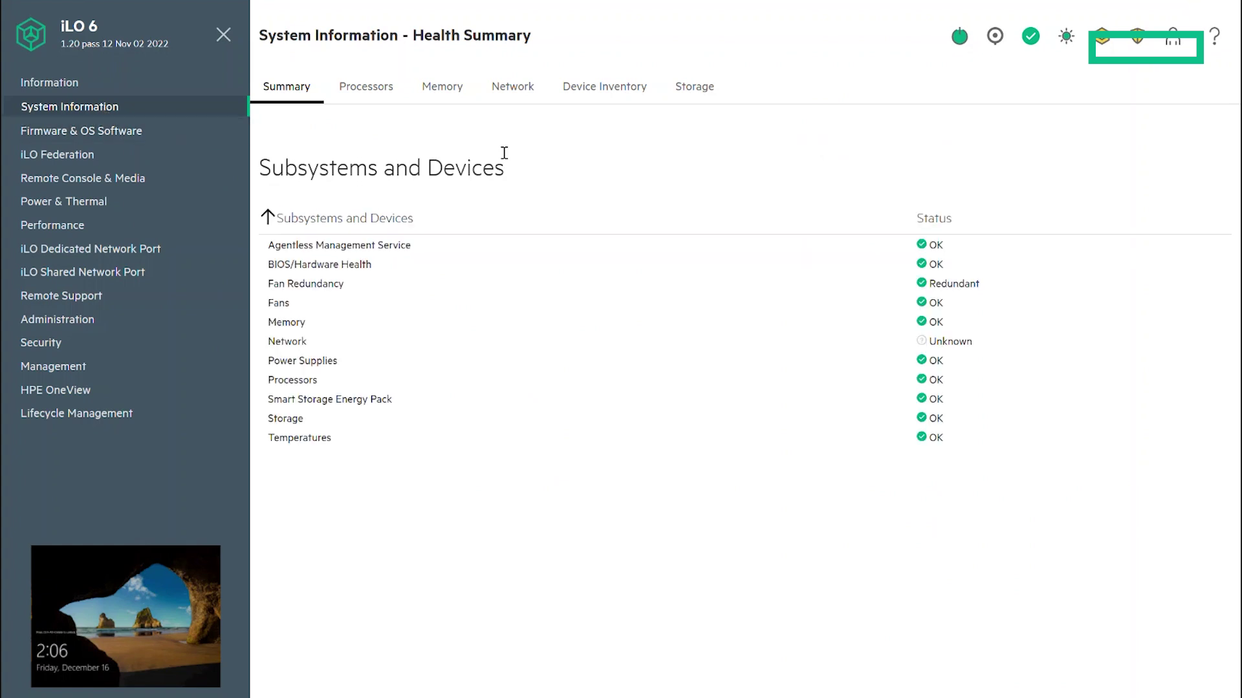
{"action": "left_click", "coordinate": [375, 100]}
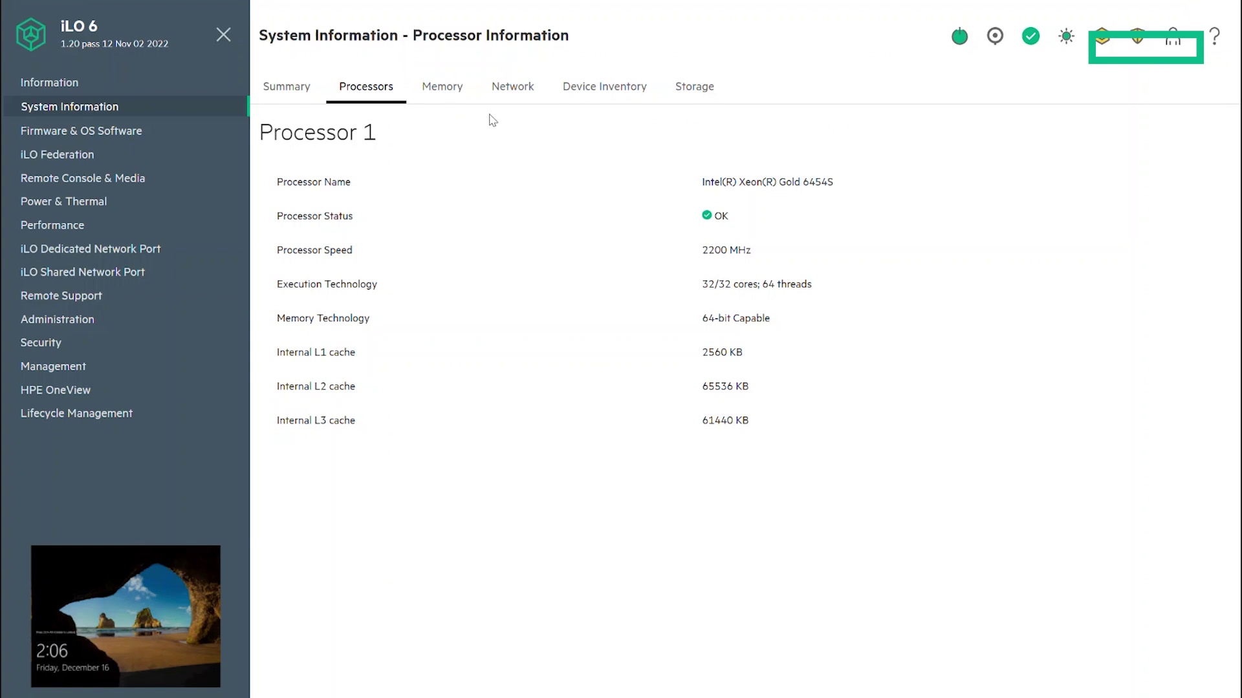
{"action": "left_click", "coordinate": [177, 136]}
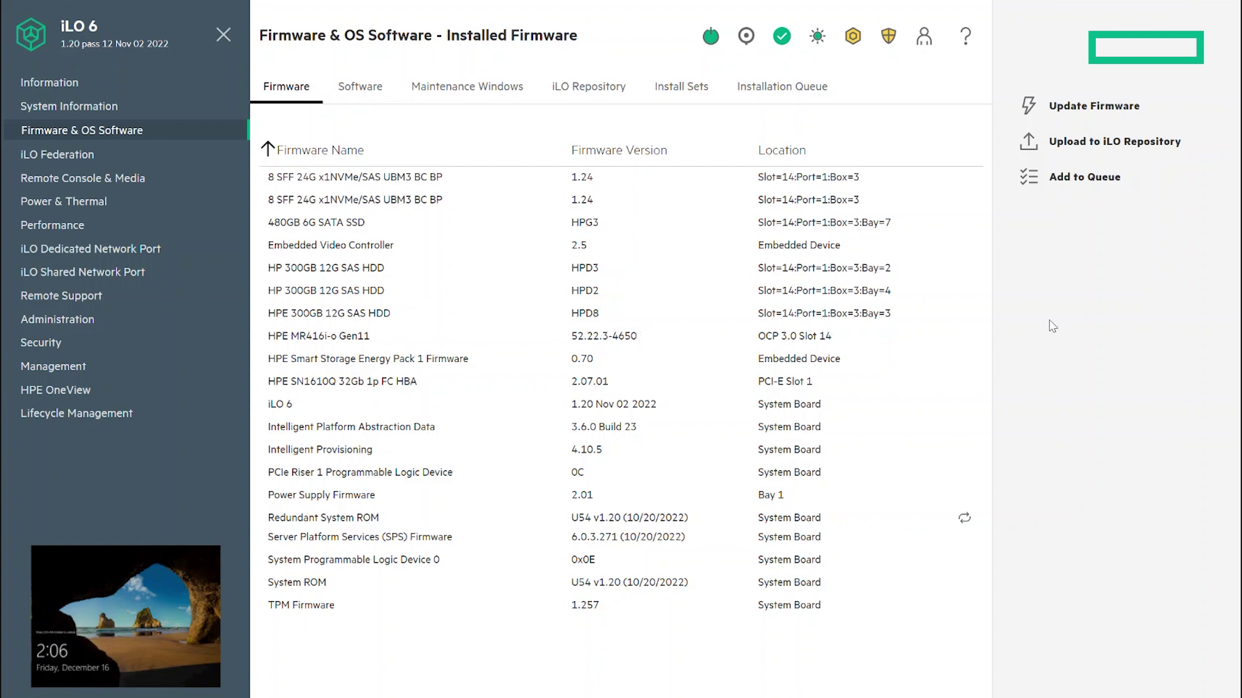
Dismiss the firmware update panel, launch the HTML5 remote console from Remote Console & Media, and maximize it
{"action": "left_click", "coordinate": [1092, 111]}
{"action": "left_click", "coordinate": [1226, 22]}
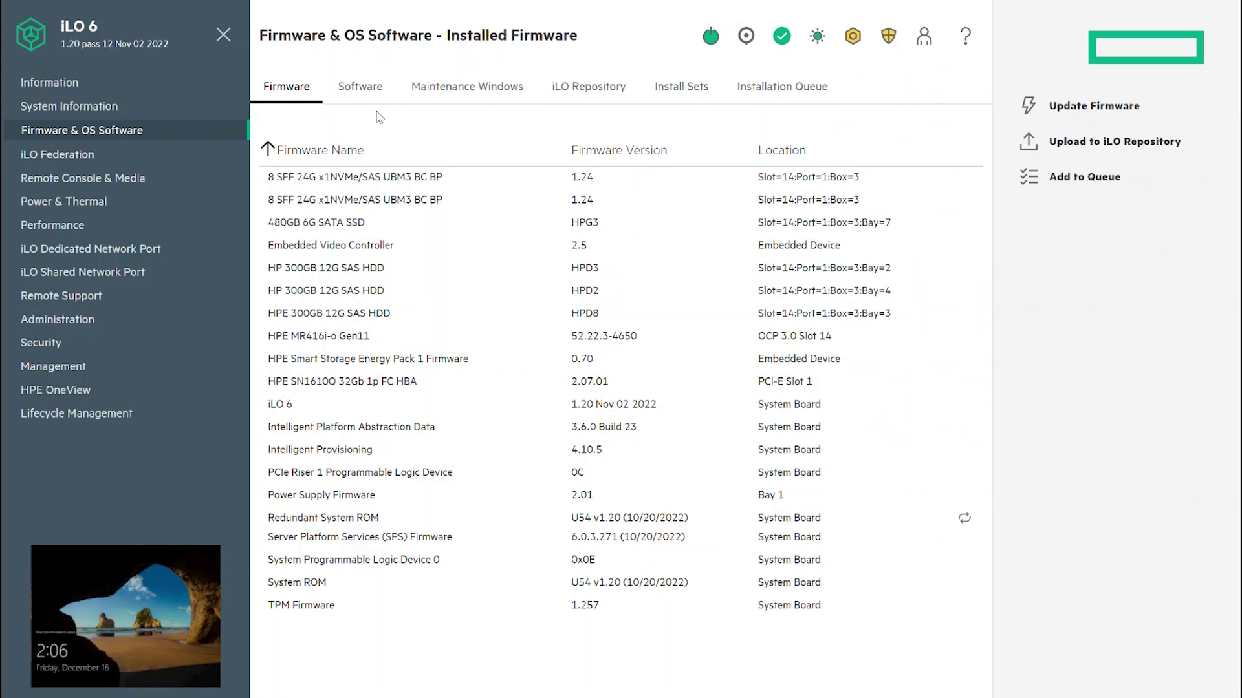
{"action": "left_click", "coordinate": [136, 184]}
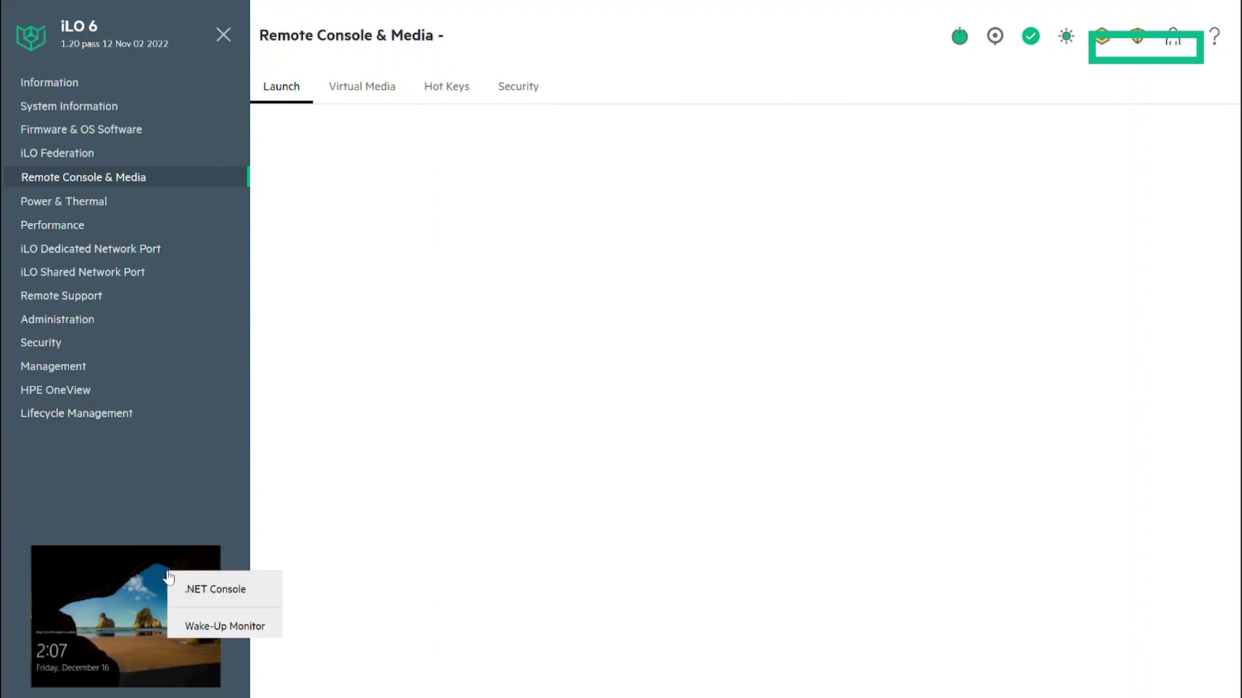
{"action": "left_click", "coordinate": [185, 590]}
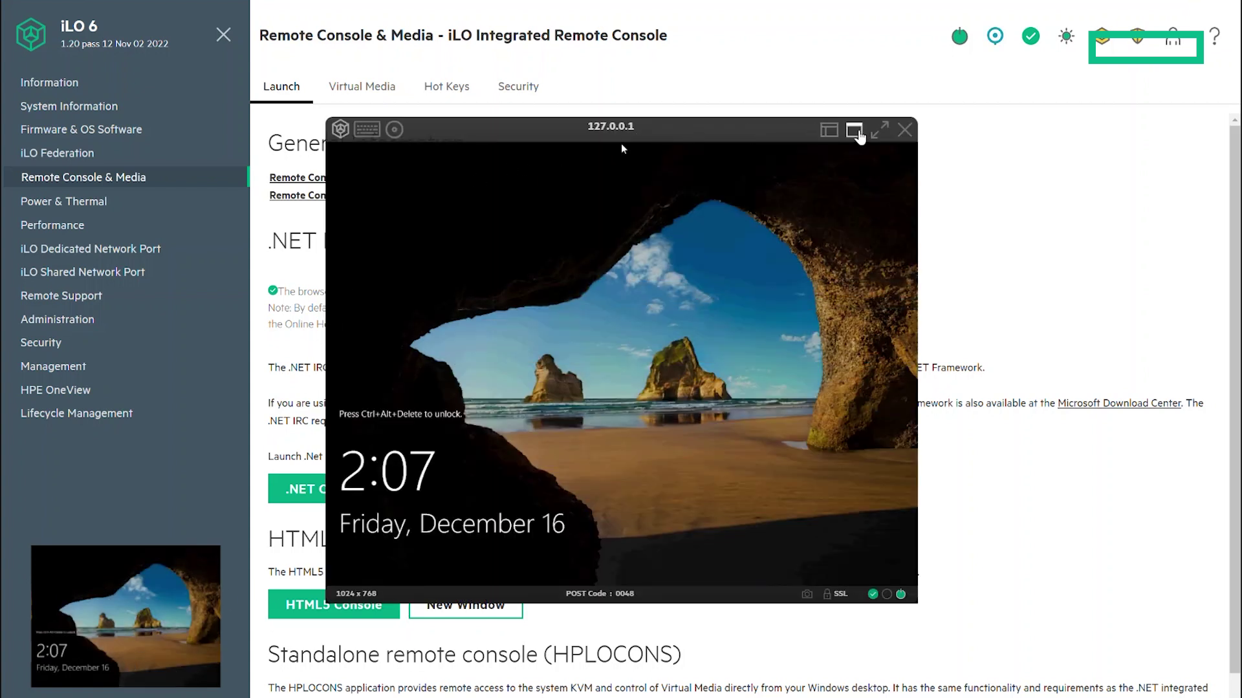
{"action": "left_click", "coordinate": [854, 130]}
Send Ctrl+Alt+Del, sign in to Windows with the account password, and dismiss the Windows Admin Center popup
{"action": "left_click", "coordinate": [44, 11]}
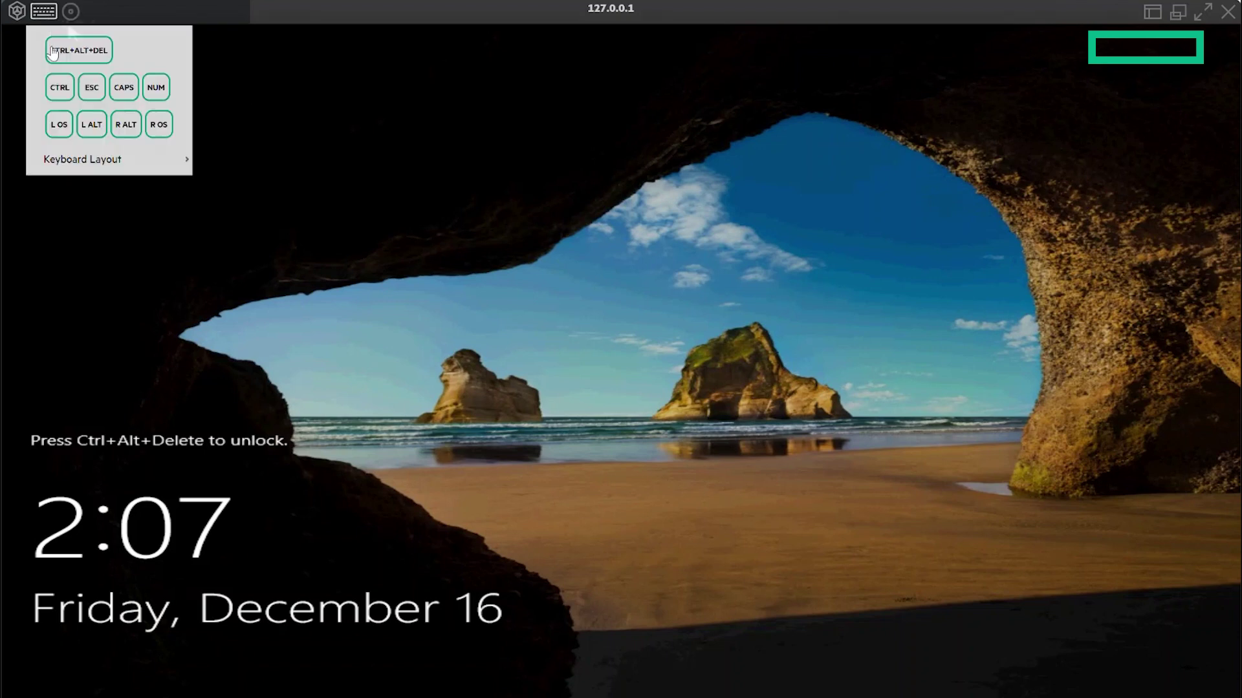
{"action": "left_click", "coordinate": [61, 51]}
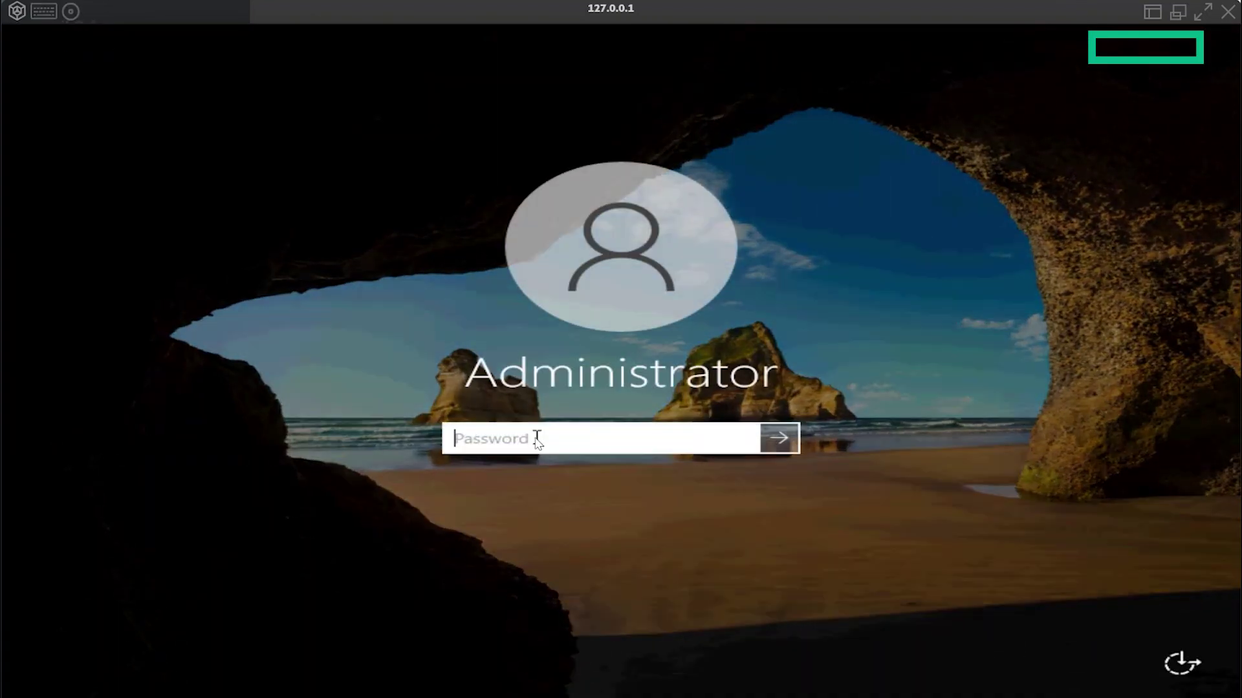
{"action": "type", "text": "•••••••••••"}
{"action": "key", "text": "Return"}
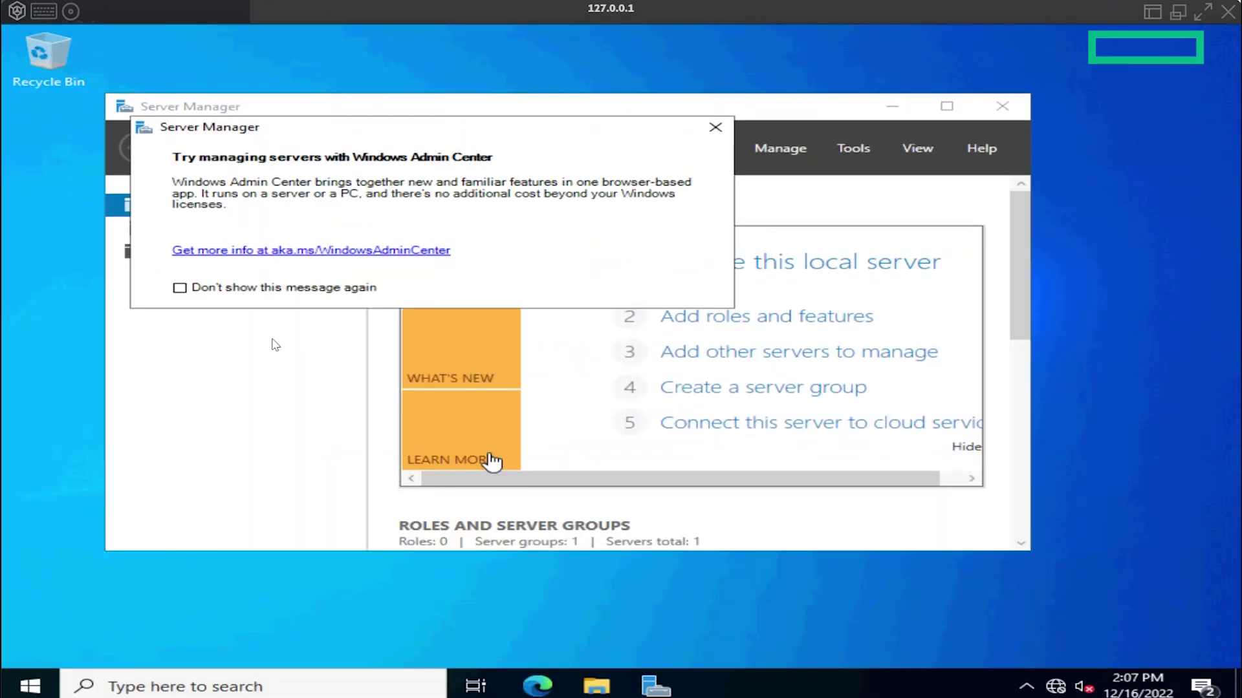
{"action": "left_click", "coordinate": [716, 127]}
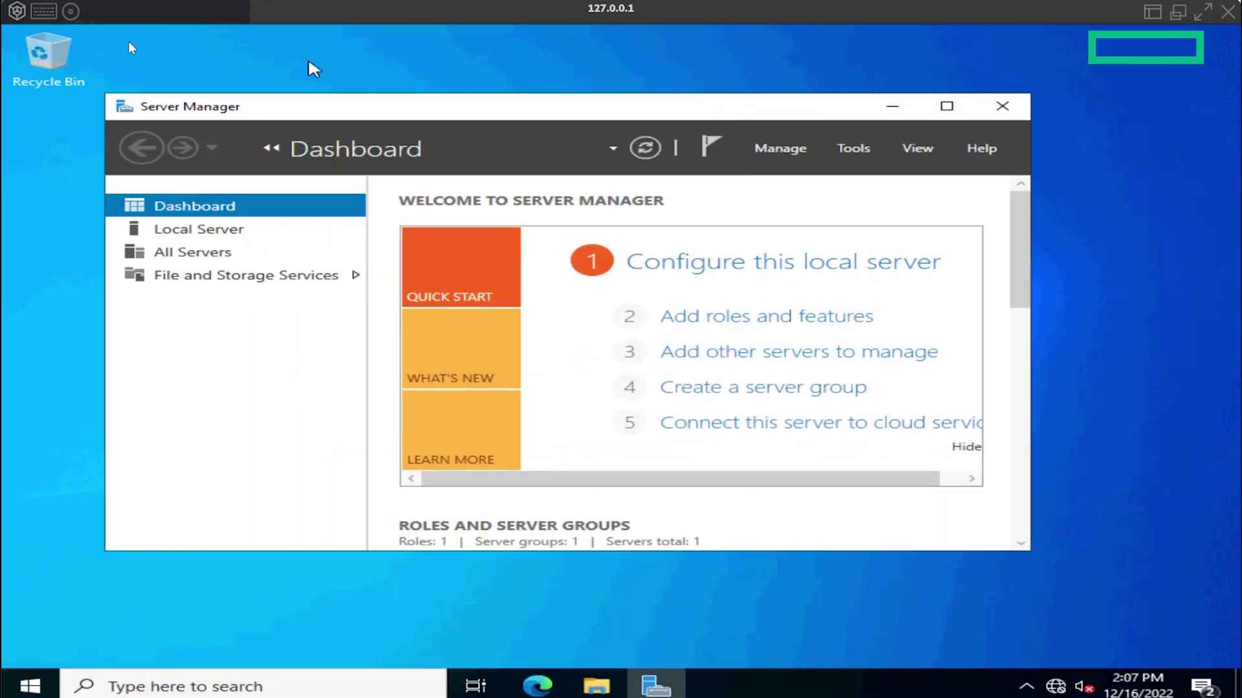
Mount rhel-baseos-9.1-x86_64-boot.iso as the virtual CD drive via the Local *.iso file option
{"action": "left_click", "coordinate": [70, 13]}
{"action": "mouse_move", "coordinate": [90, 58]}
{"action": "mouse_move", "coordinate": [122, 108]}
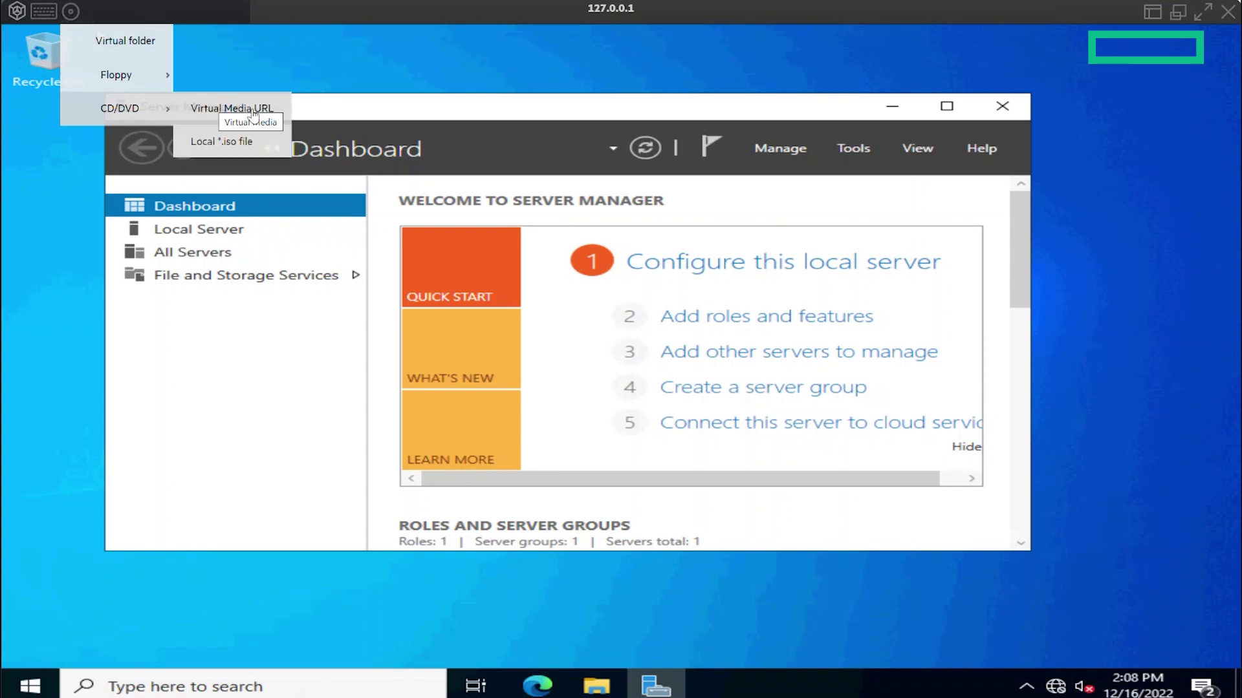
{"action": "left_click", "coordinate": [245, 141]}
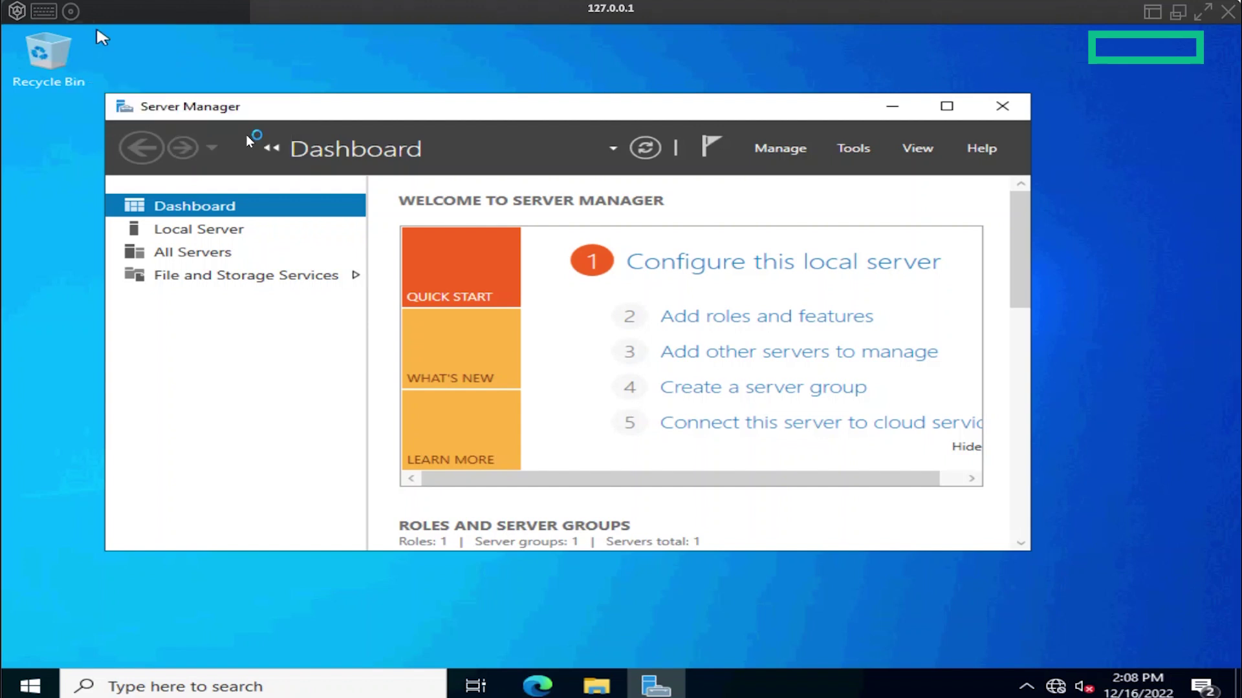
{"action": "left_click", "coordinate": [349, 61]}
{"action": "left_click", "coordinate": [598, 315]}
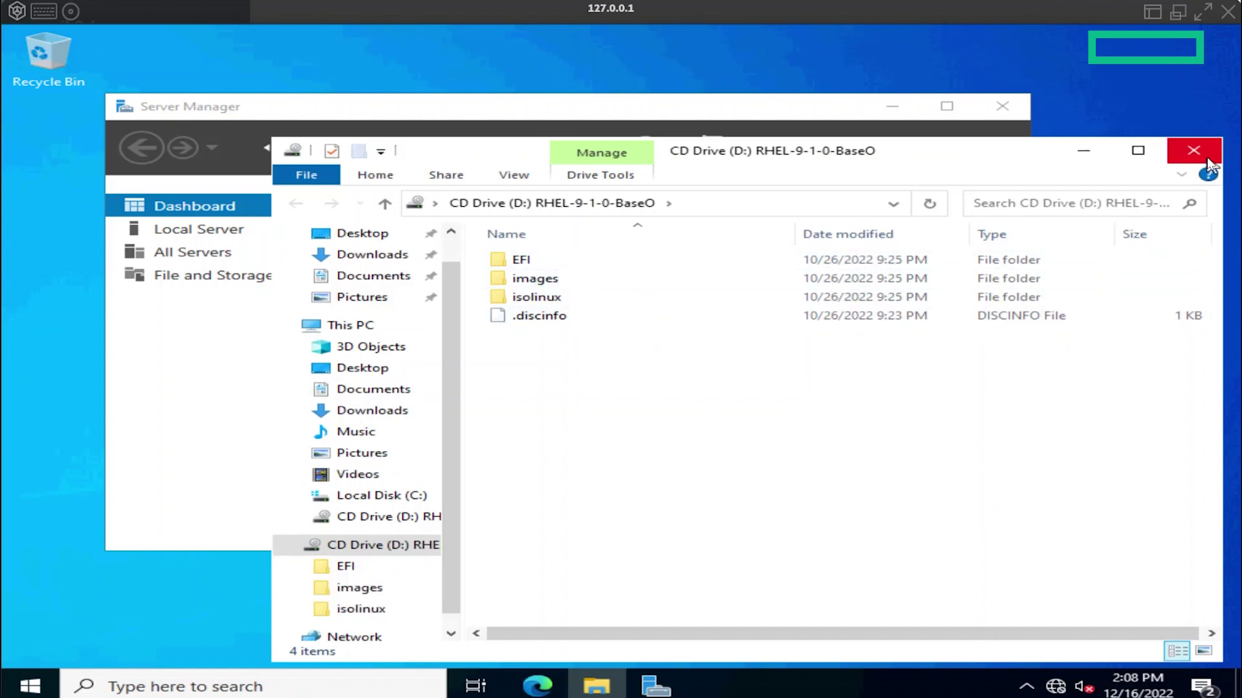
Relaunch the HTML5 console, send Ctrl+Alt+Del to wake the server, close it, and go to Power & Thermal
{"action": "left_click", "coordinate": [1228, 12]}
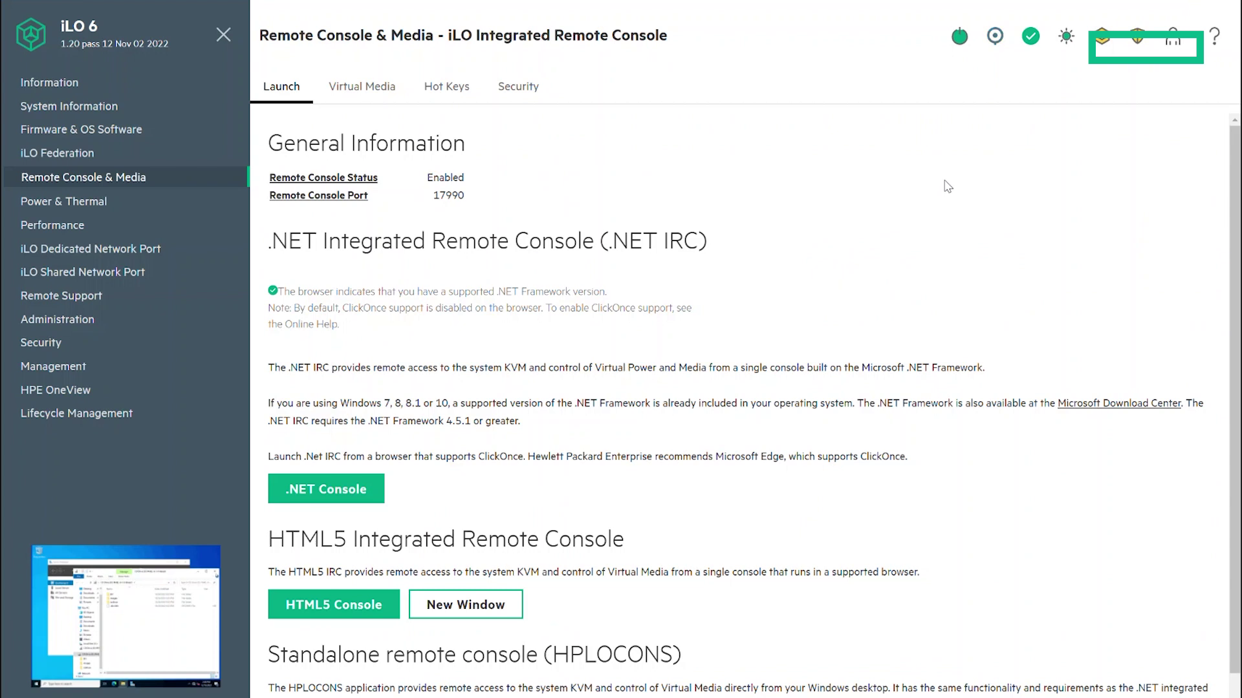
{"action": "left_click", "coordinate": [187, 561]}
{"action": "left_click", "coordinate": [223, 582]}
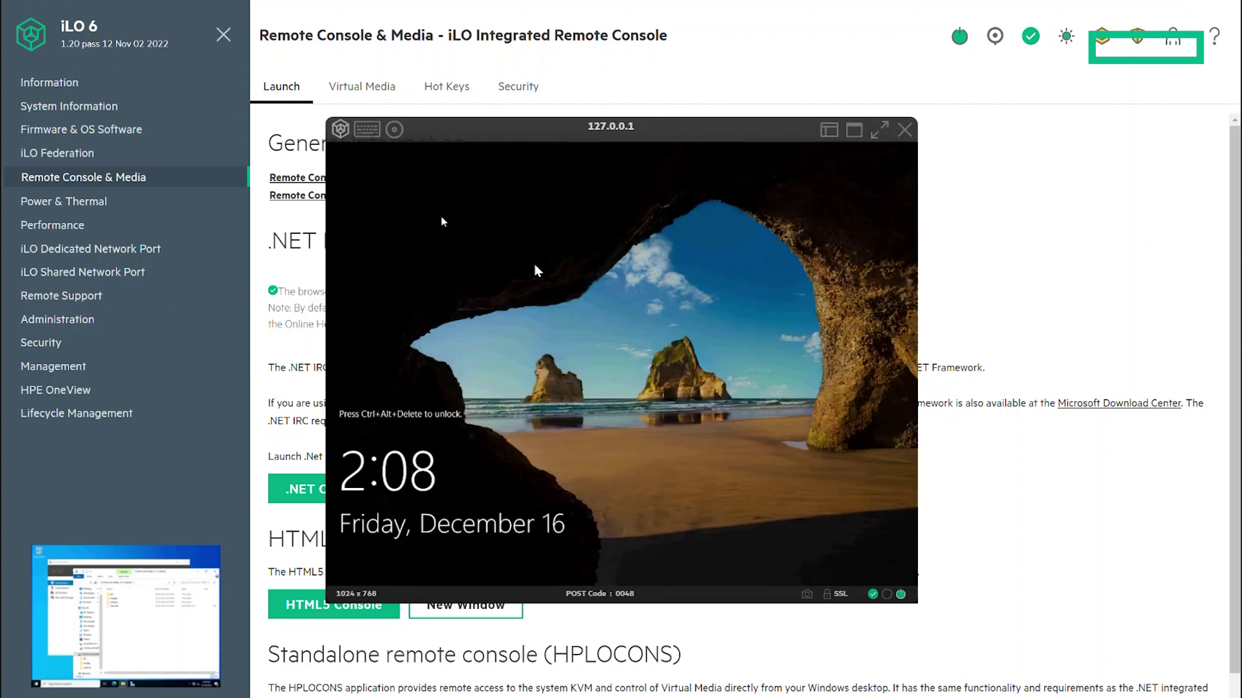
{"action": "left_click", "coordinate": [367, 130]}
{"action": "left_click", "coordinate": [398, 170]}
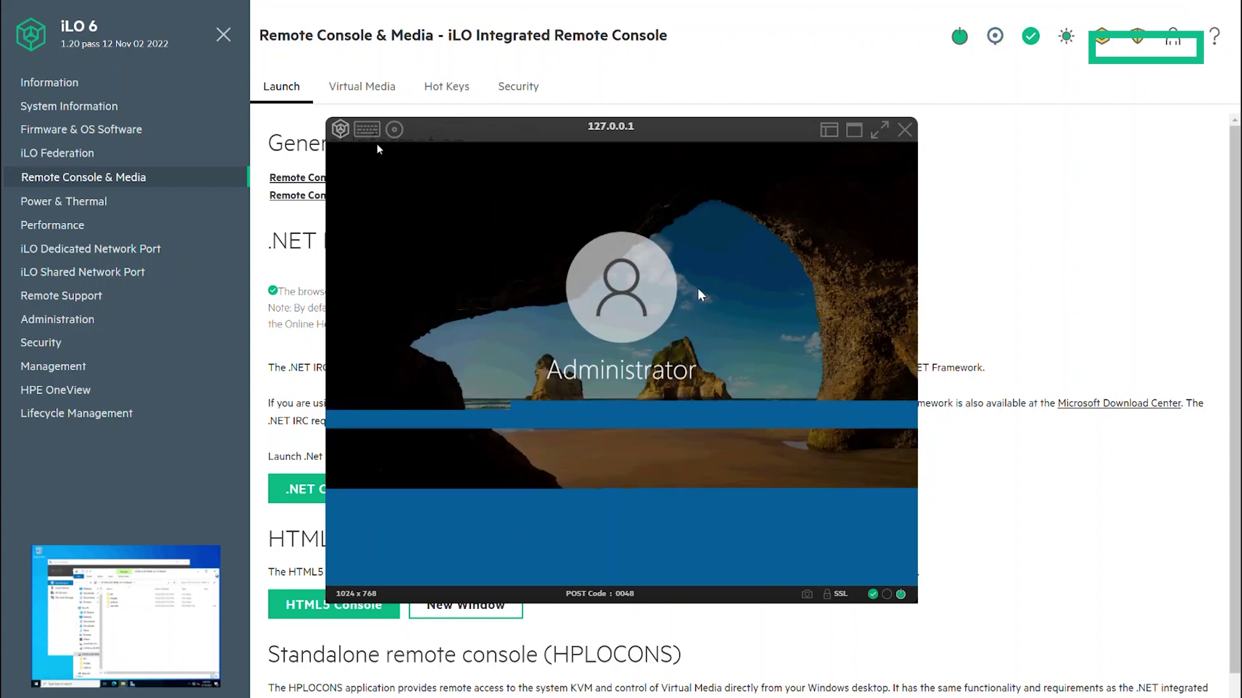
{"action": "left_click", "coordinate": [905, 130]}
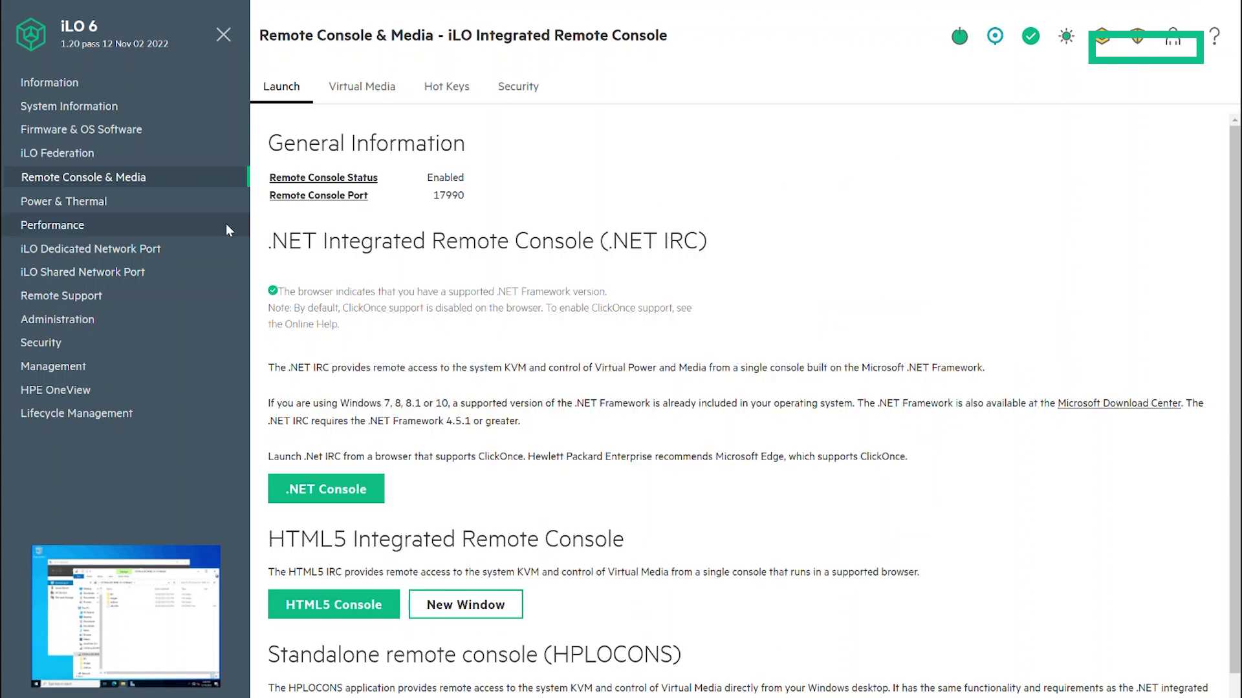
{"action": "left_click", "coordinate": [87, 204]}
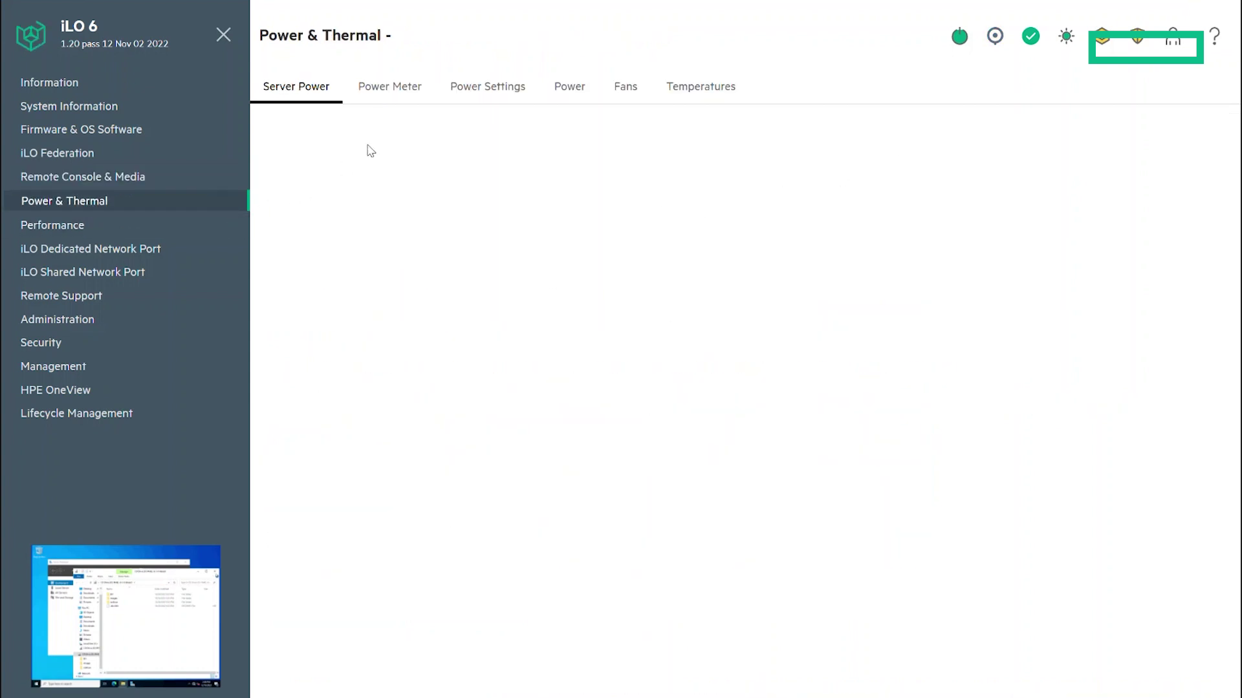
Show the Power Meter's 24 hr history, then the Temperatures graph and sensor readings
{"action": "left_click", "coordinate": [399, 99]}
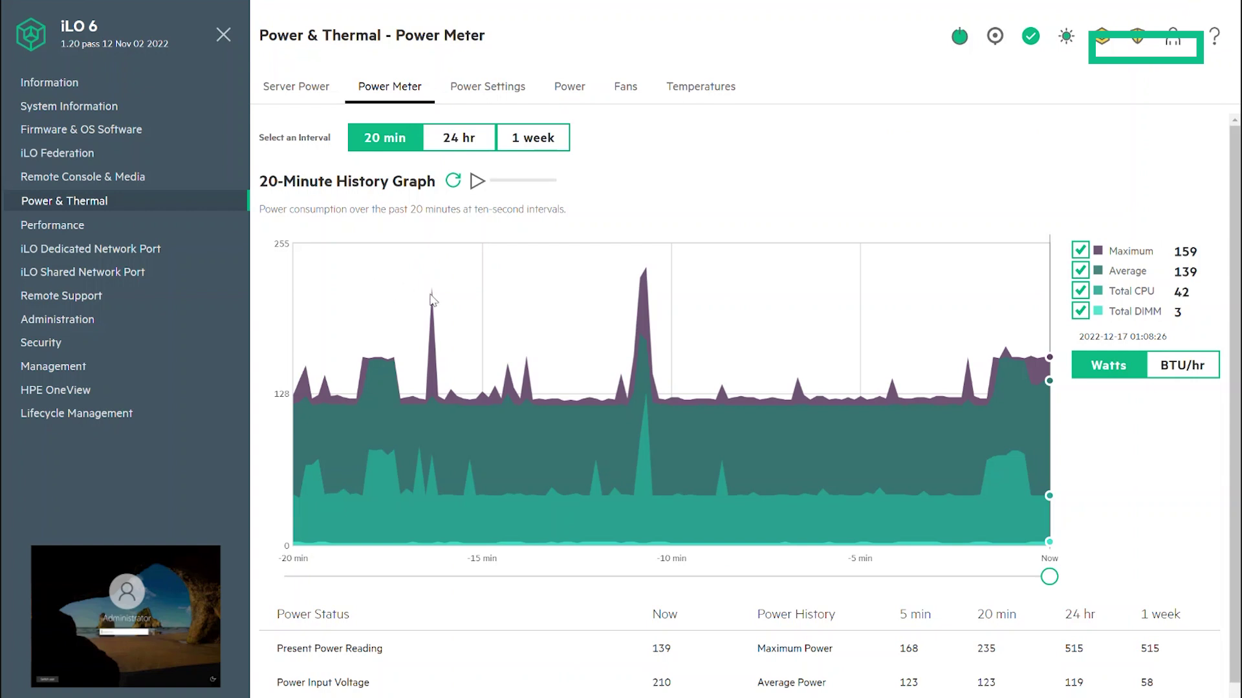
{"action": "left_click", "coordinate": [457, 139]}
{"action": "left_click", "coordinate": [702, 97]}
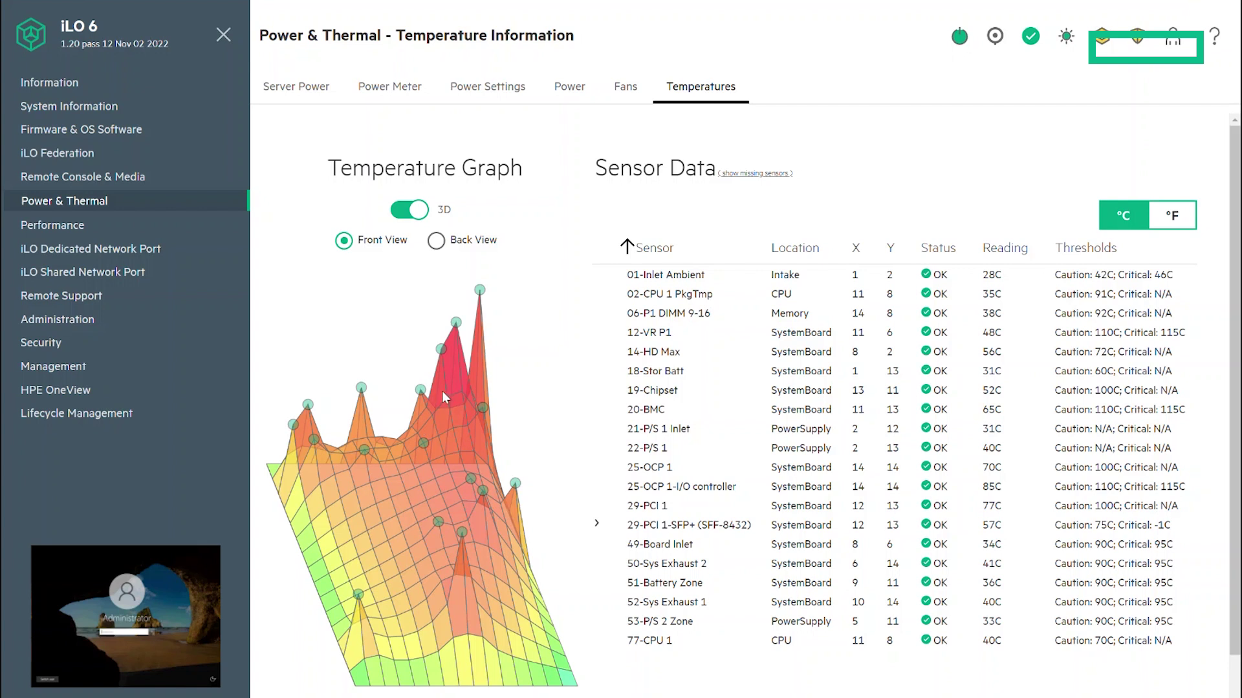
{"action": "mouse_move", "coordinate": [444, 347]}
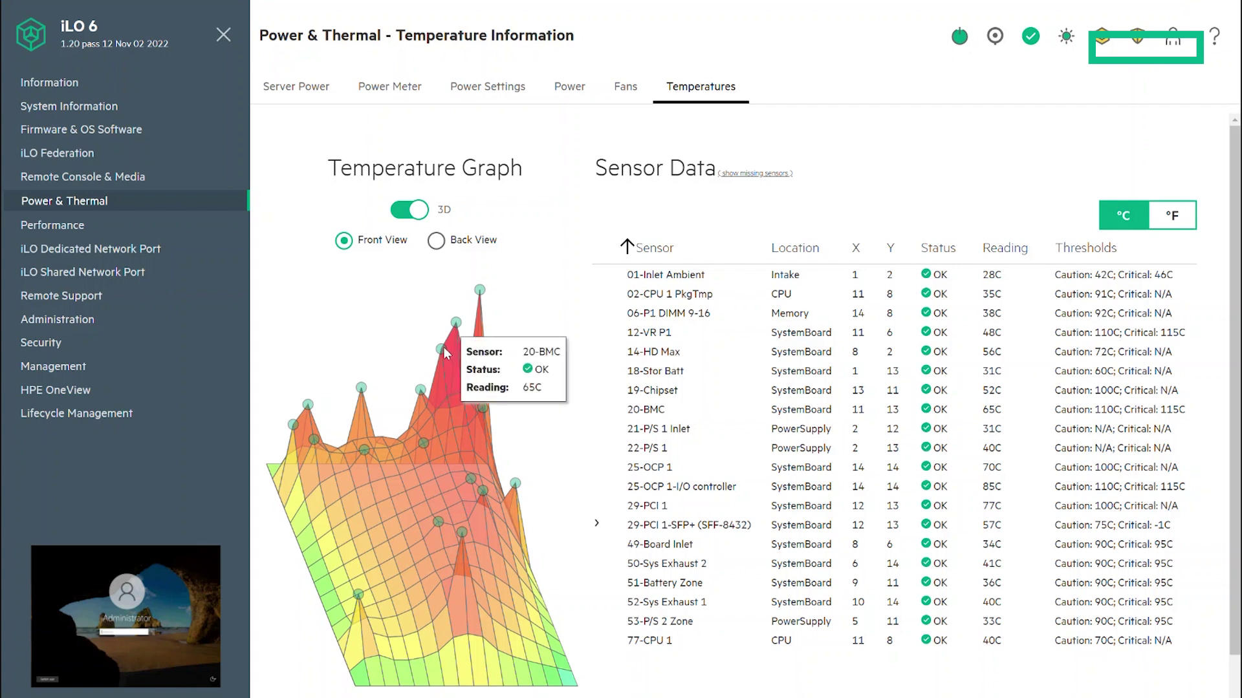
Check the Remote Support page (server not registered), then move to Administration's User Administration
{"action": "left_click", "coordinate": [176, 302]}
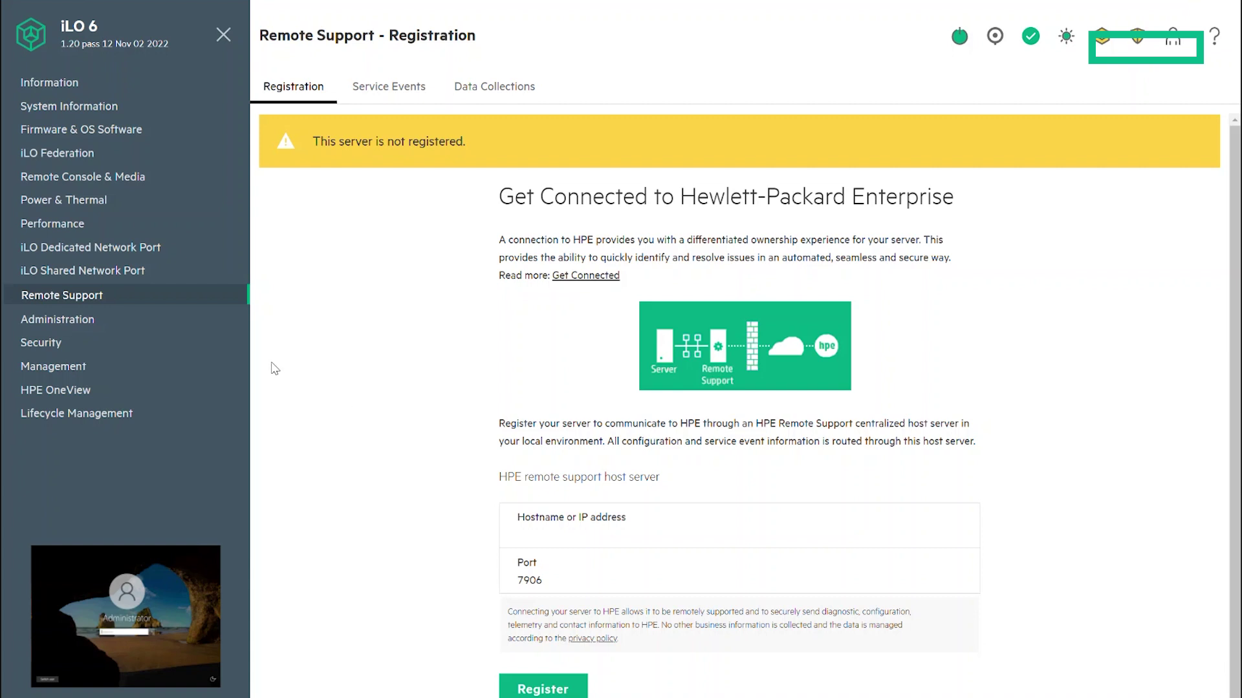
{"action": "left_click", "coordinate": [177, 319]}
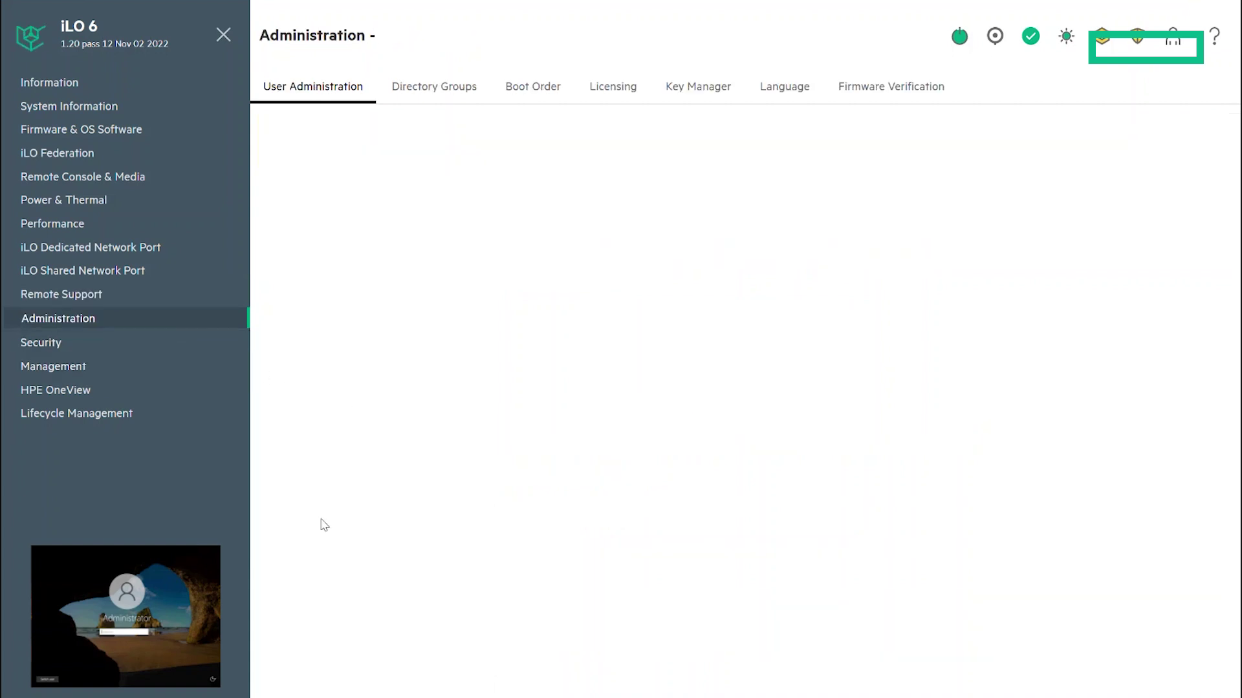
Show the Firmware Verification tab with the last scan OK and all components healthy
{"action": "left_click", "coordinate": [882, 104]}
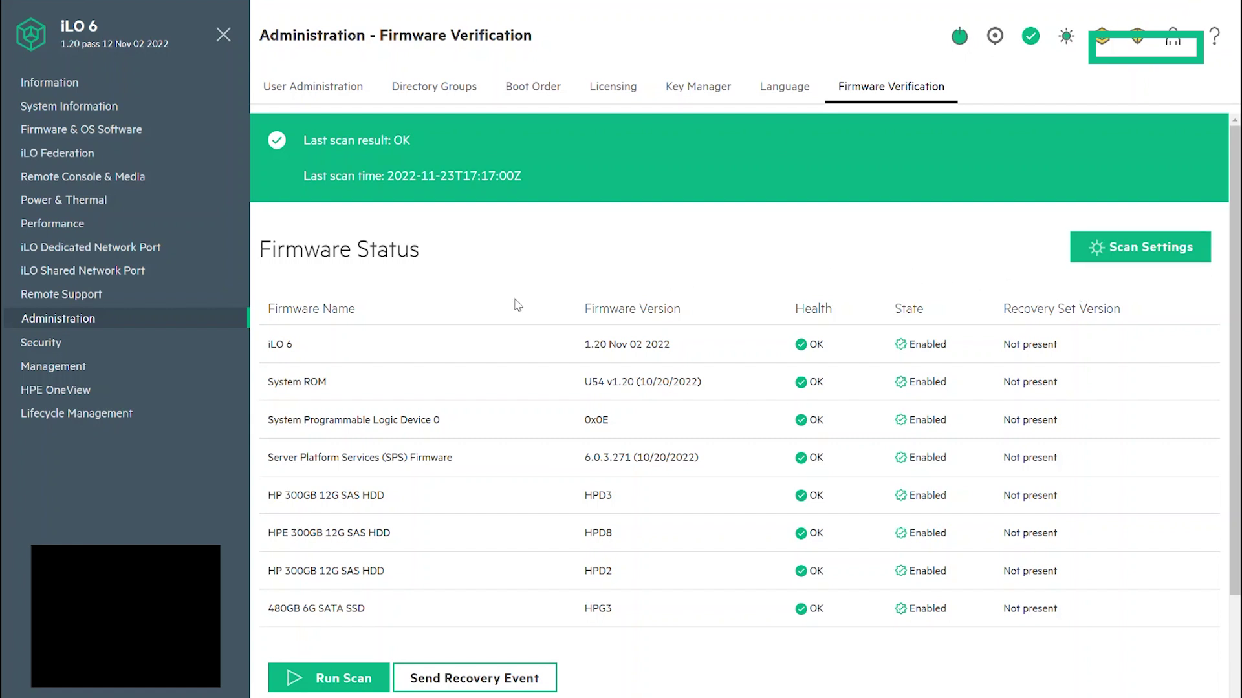
Go to Security Access Settings and open the iLO panel's Edit iLO Settings dialog
{"action": "left_click", "coordinate": [129, 345]}
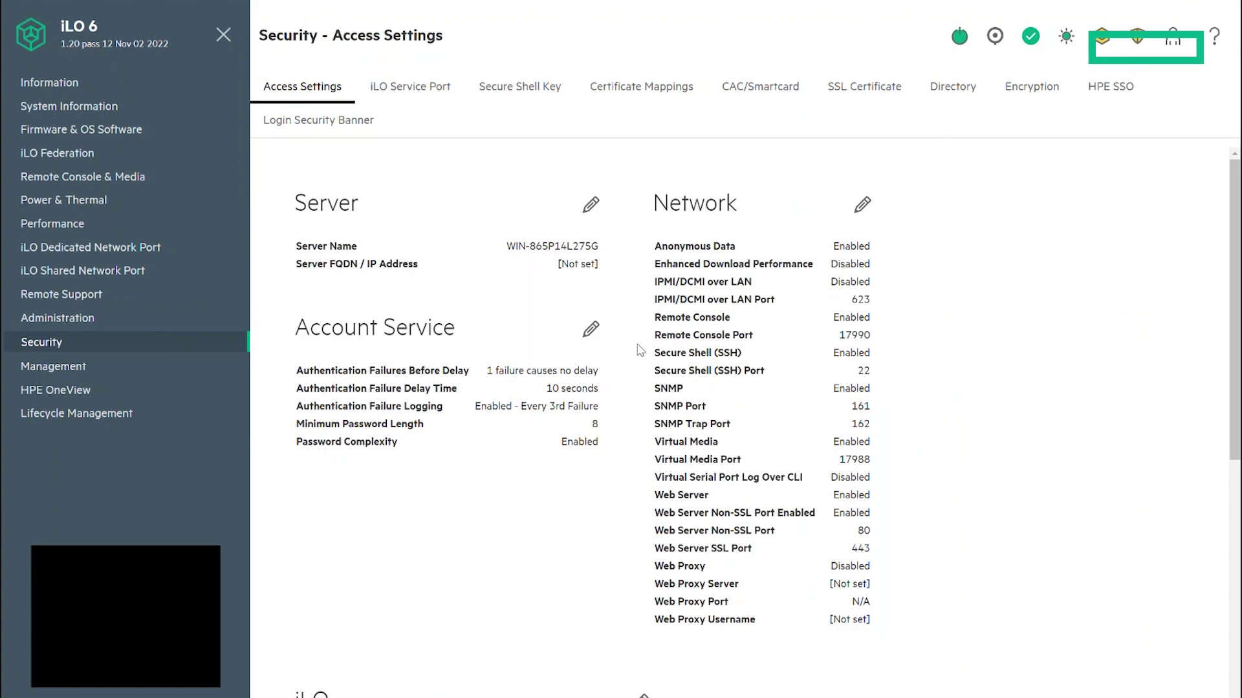
{"action": "scroll", "coordinate": [637, 363], "scroll_direction": "down", "scroll_amount": 4}
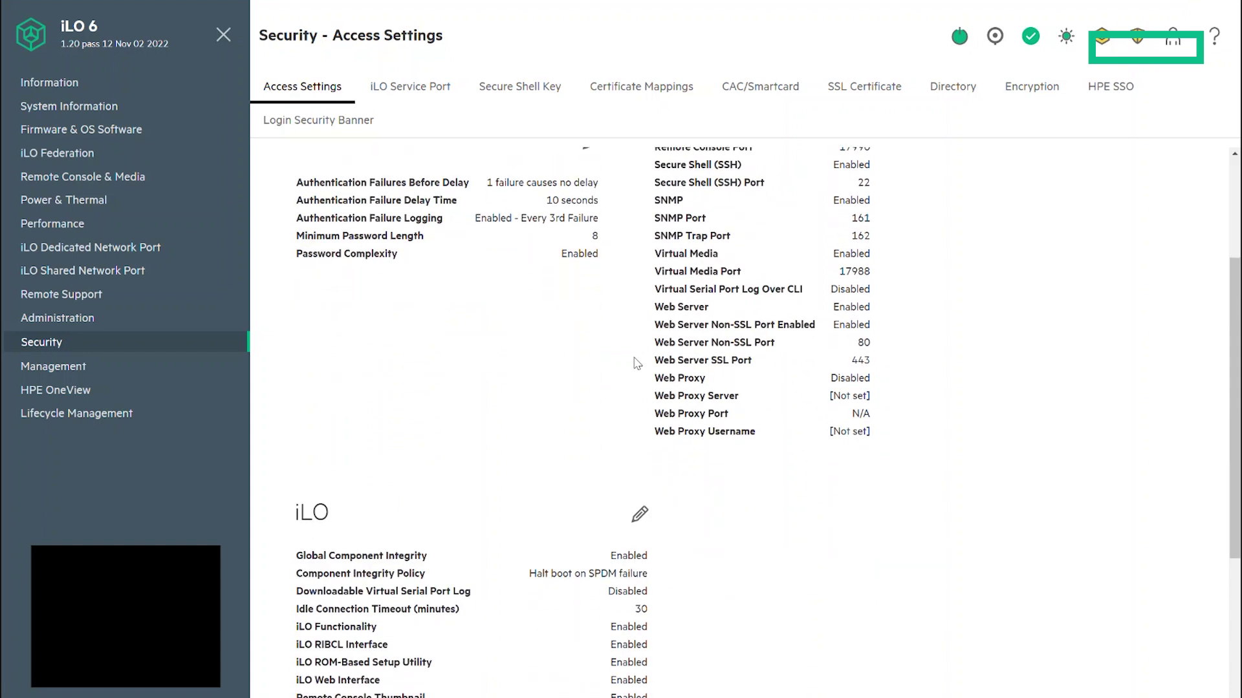
{"action": "left_click", "coordinate": [642, 453]}
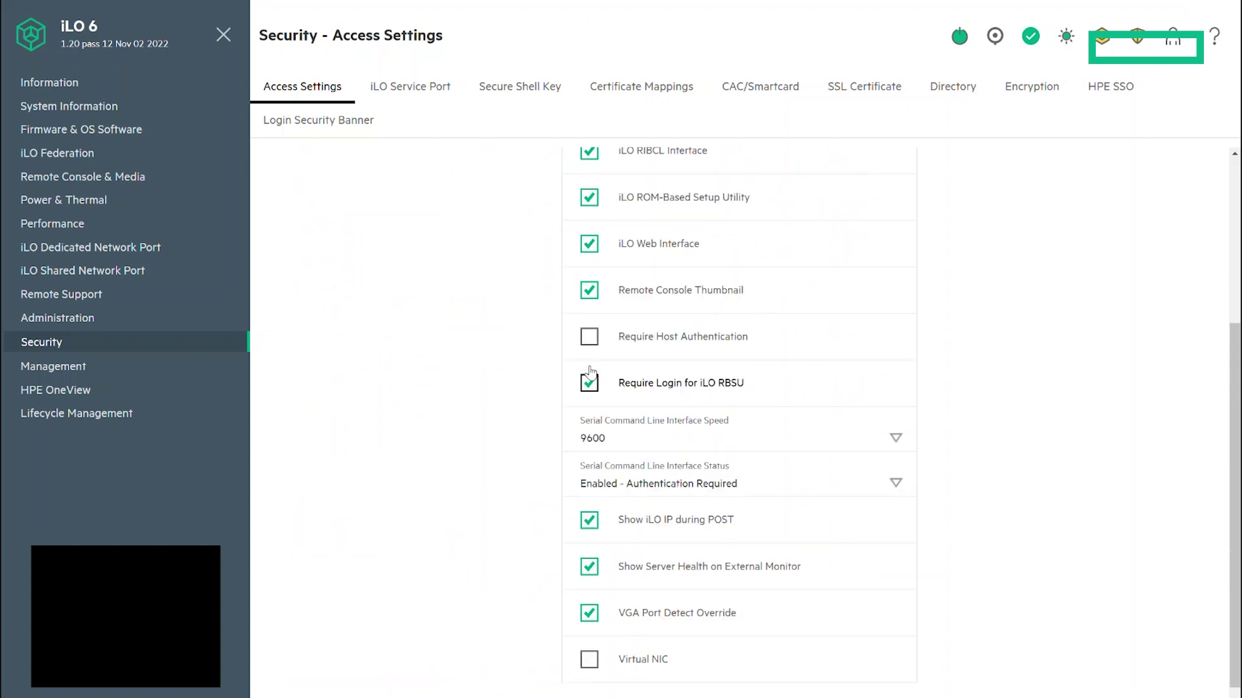
{"action": "scroll", "coordinate": [574, 362], "scroll_direction": "up", "scroll_amount": 3}
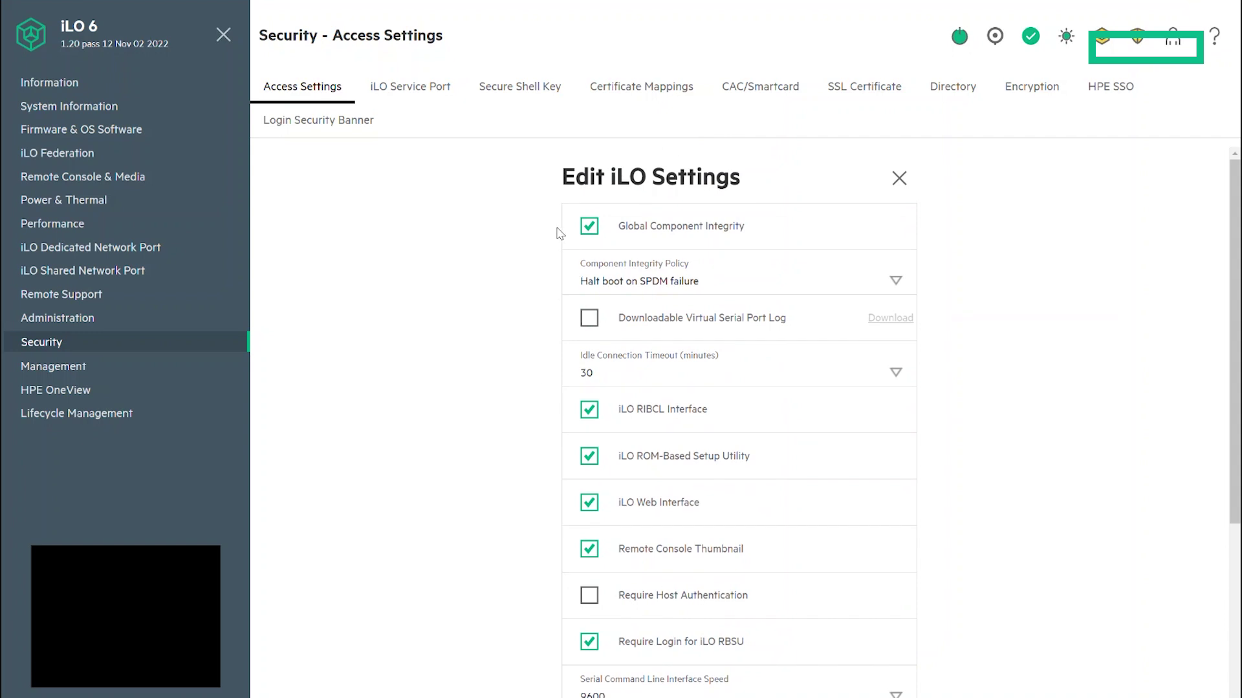